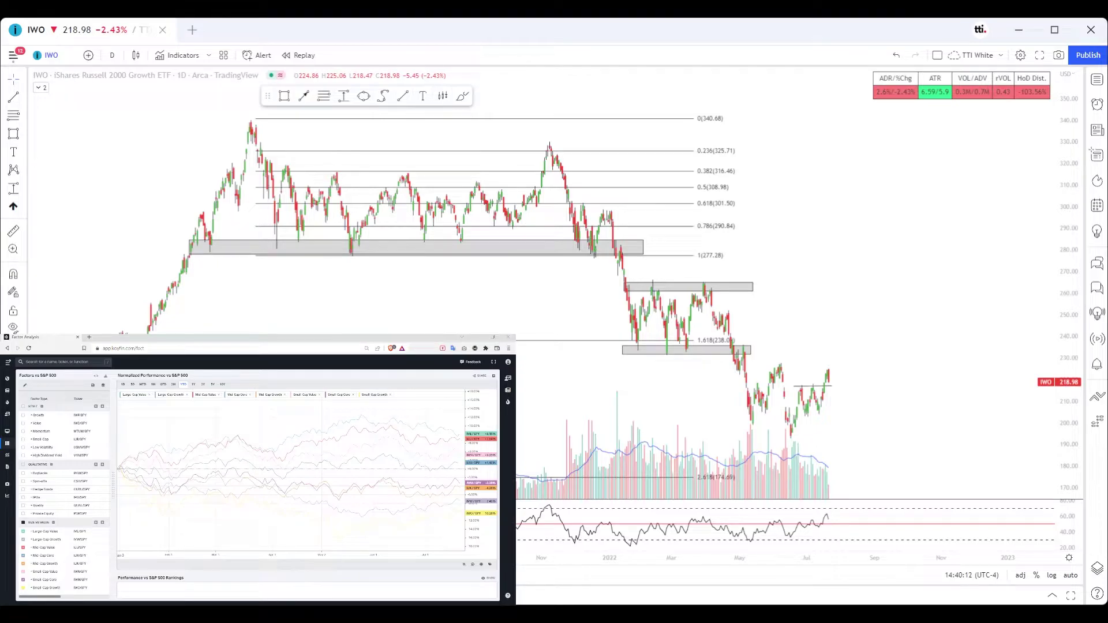
# Step: Load the XLE chart in place of IWO and pan back through its earlier price history
pyautogui.write('XLE')
pyautogui.press('Return')
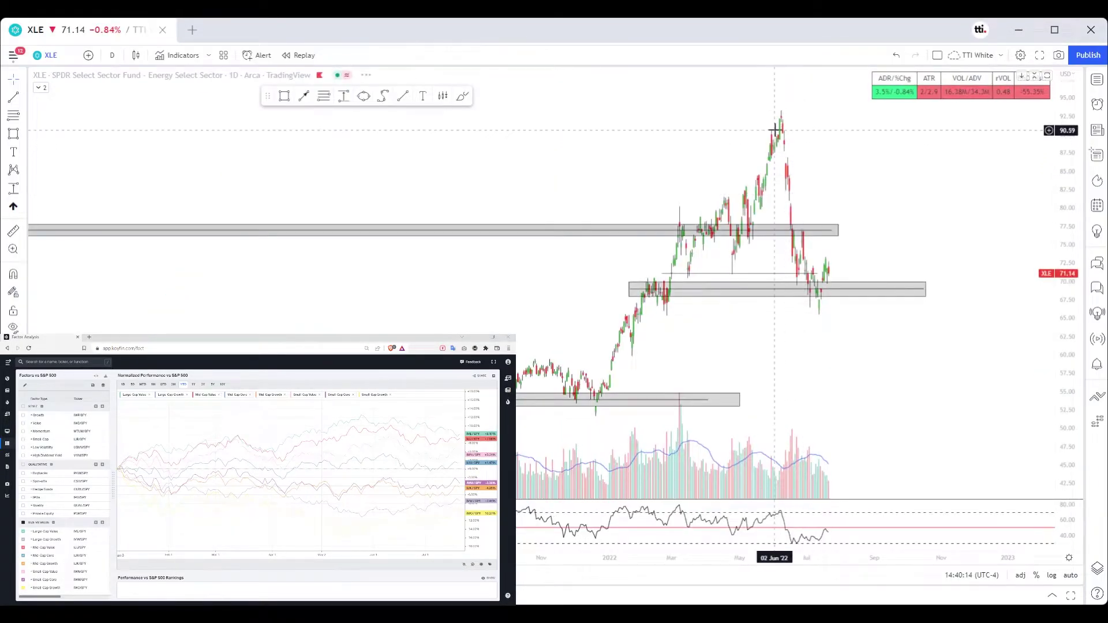
pyautogui.moveTo(745, 136); pyautogui.dragTo(652, 138)
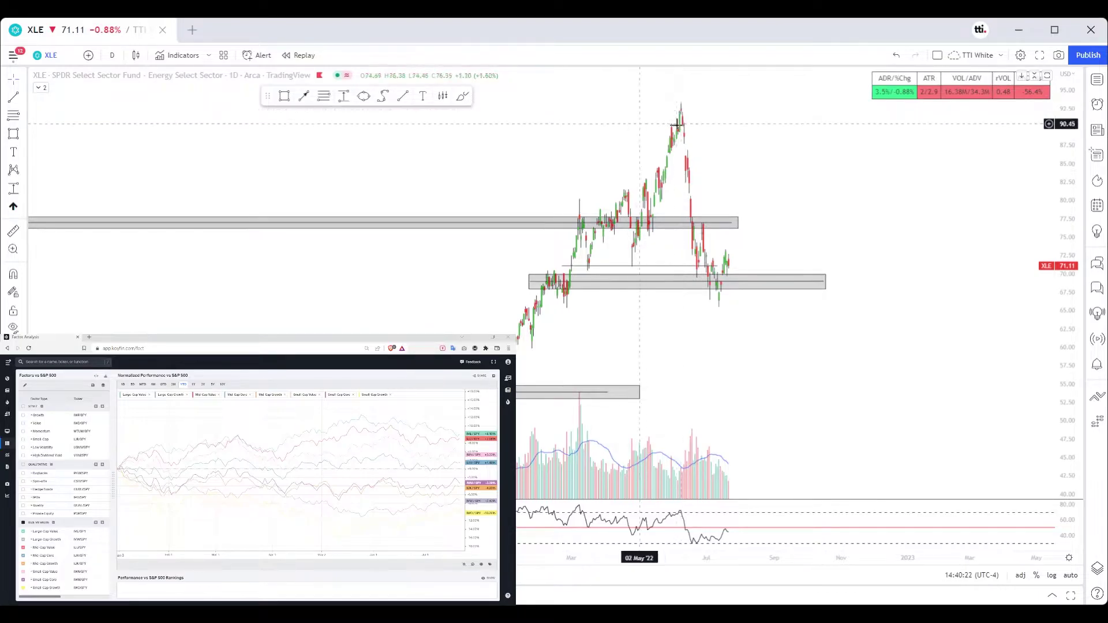
pyautogui.moveTo(884, 142); pyautogui.dragTo(1003, 166)
pyautogui.scroll(5, 930, 198)
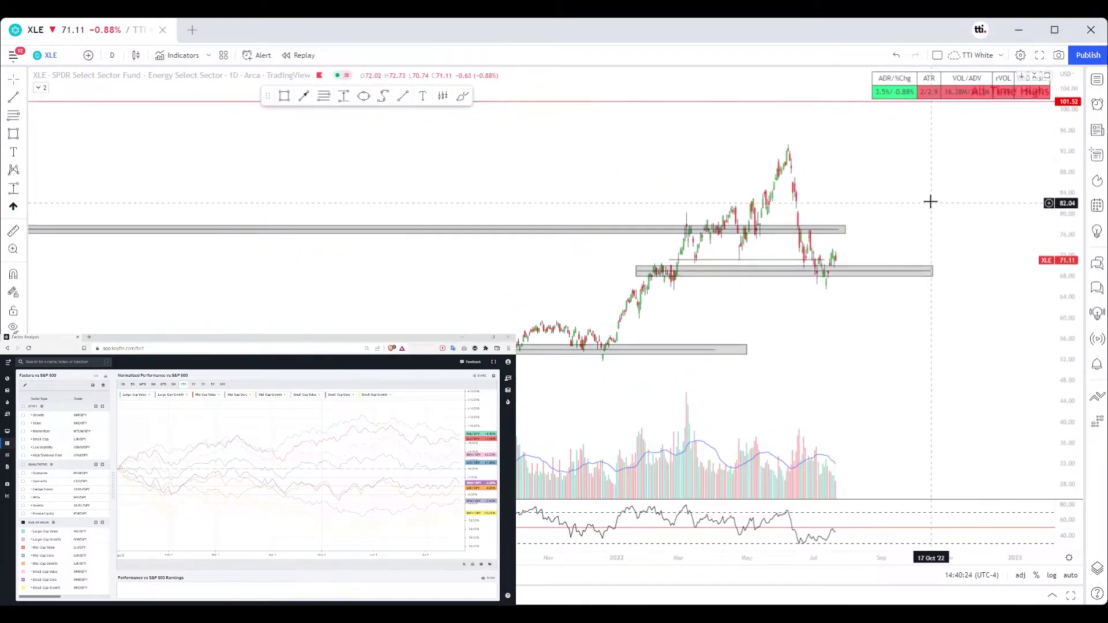
pyautogui.moveTo(913, 197); pyautogui.dragTo(907, 204)
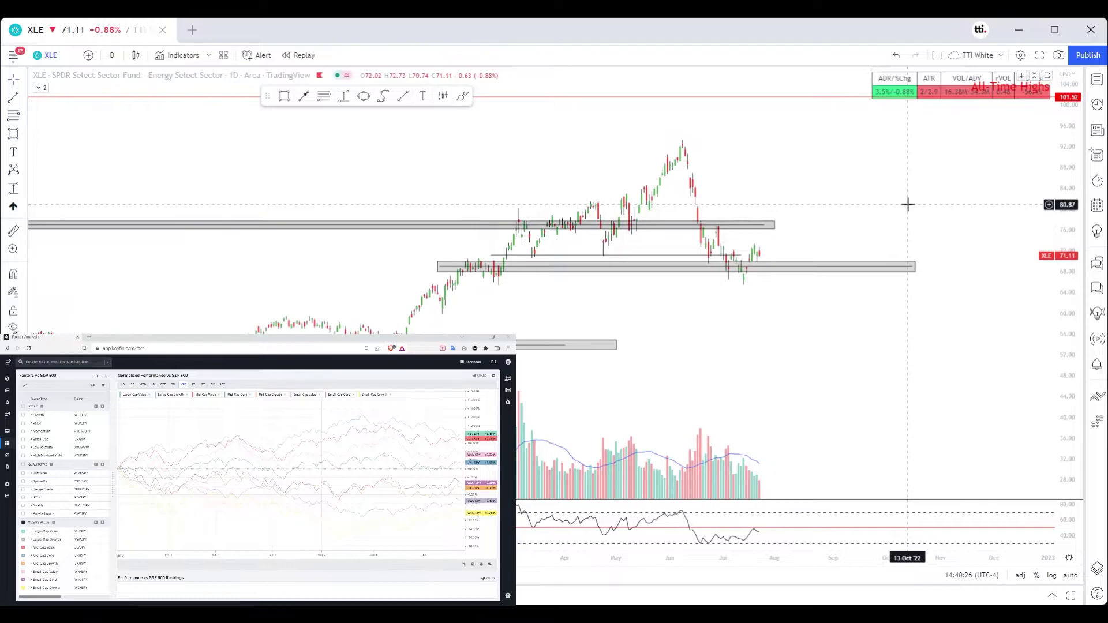
# Step: Step through XLF to the XLB Materials sector ETF chart
pyautogui.press('space')
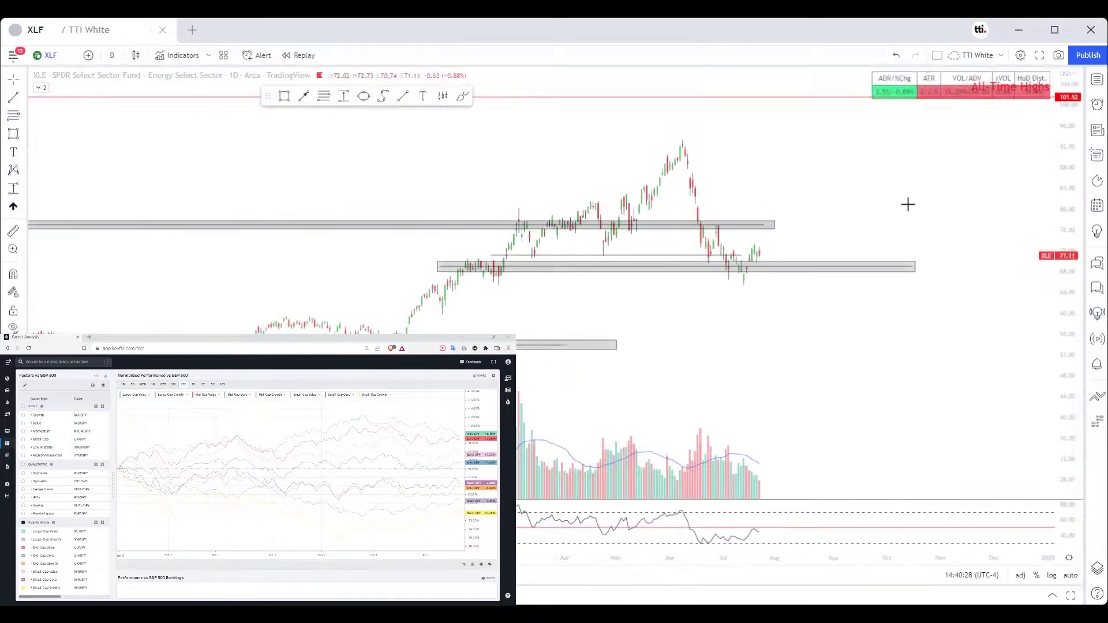
pyautogui.scroll(-4, 916, 207)
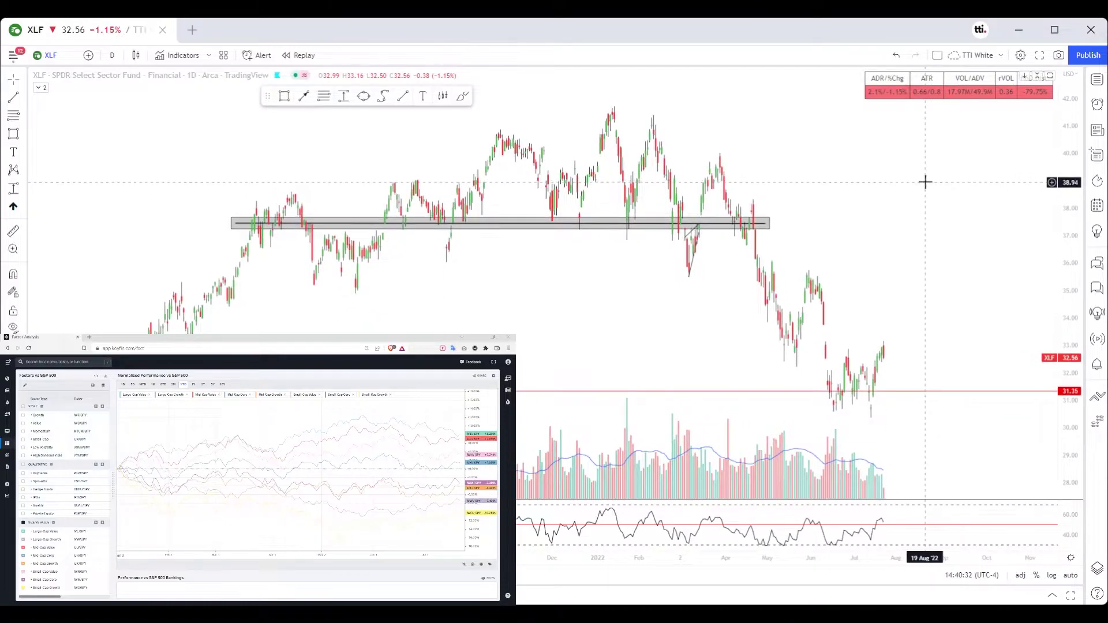
pyautogui.write('xlb')
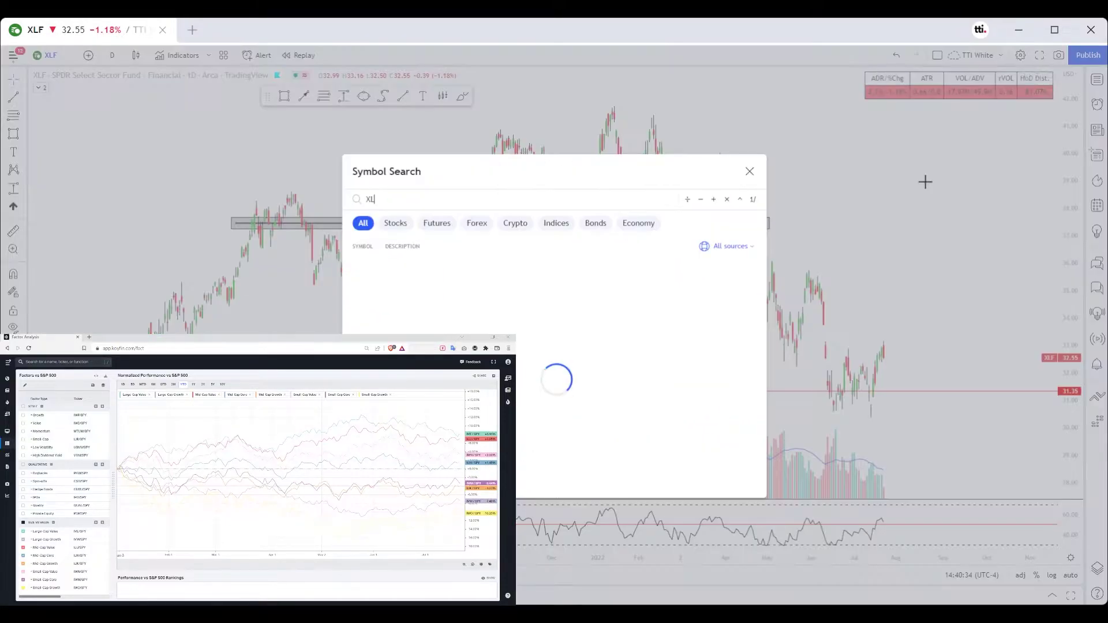
pyautogui.press('Return')
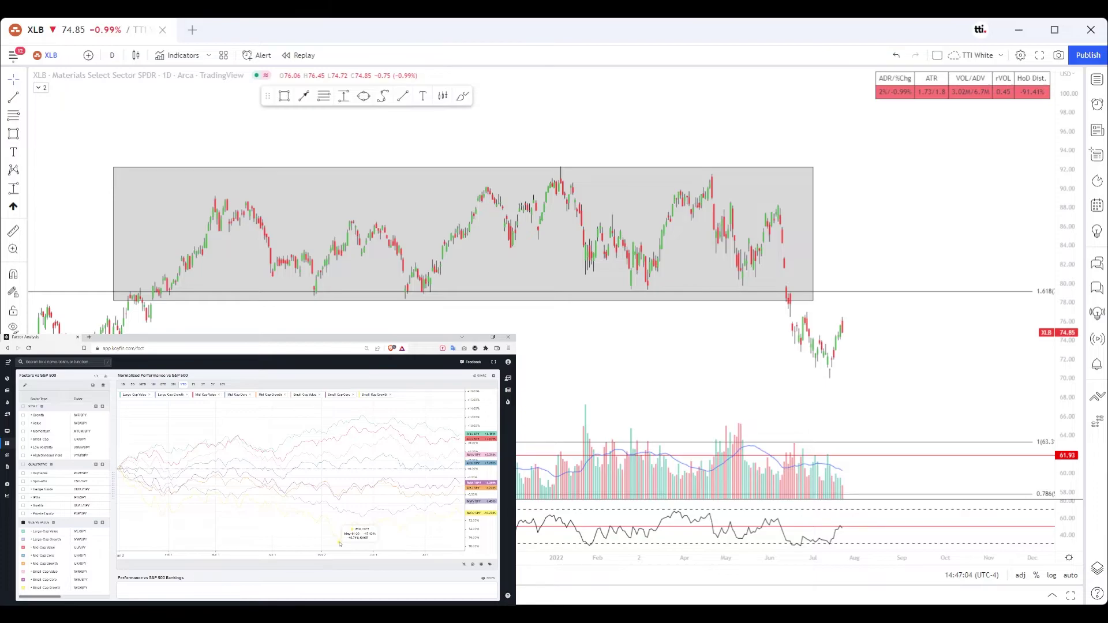
# Step: Switch the chart from XLB to IWN and frame the recent lows with a compressed price scale
pyautogui.moveTo(680, 347); pyautogui.dragTo(656, 346)
pyautogui.write('IWN')
pyautogui.press('Return')
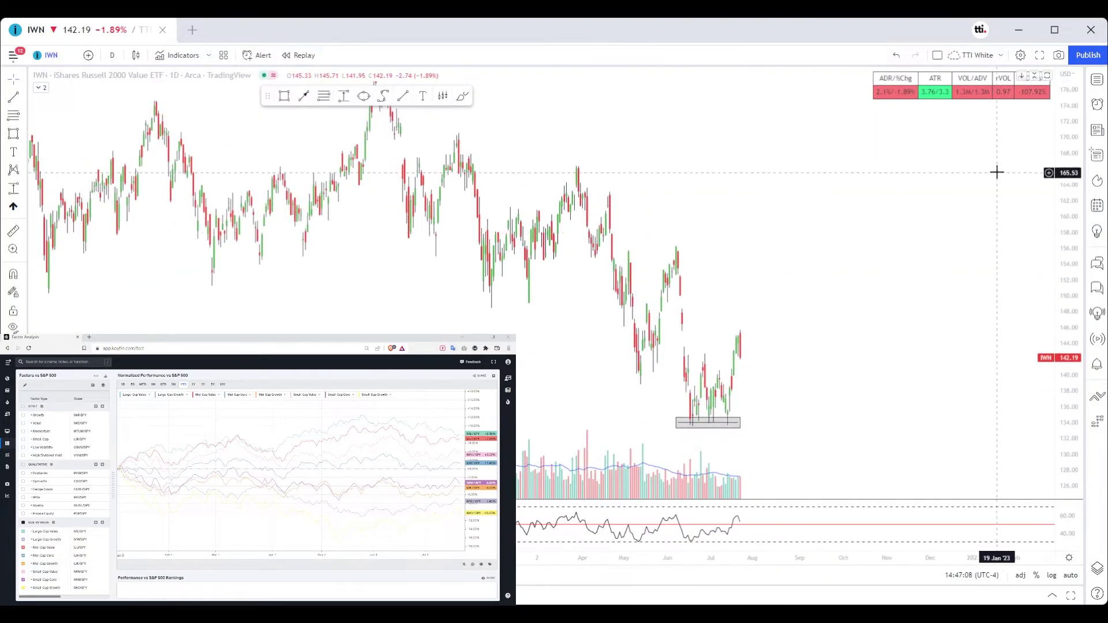
pyautogui.moveTo(1070, 163); pyautogui.dragTo(872, 271)
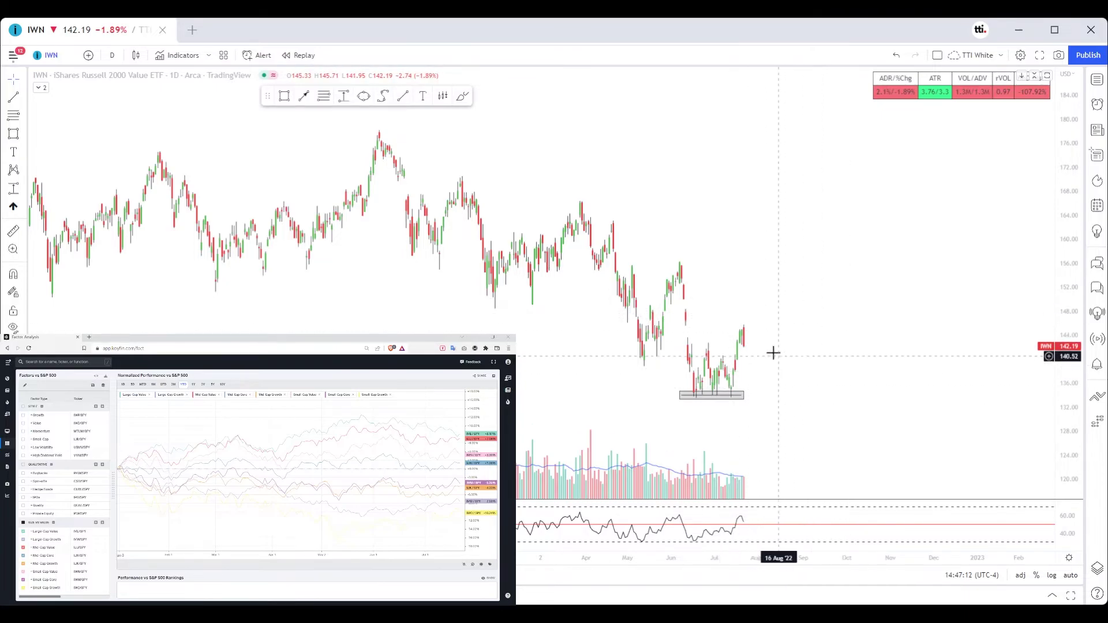
pyautogui.moveTo(756, 293); pyautogui.dragTo(790, 300)
# Step: Flatten the grey box into a thin support bar near 134
pyautogui.click(729, 404)
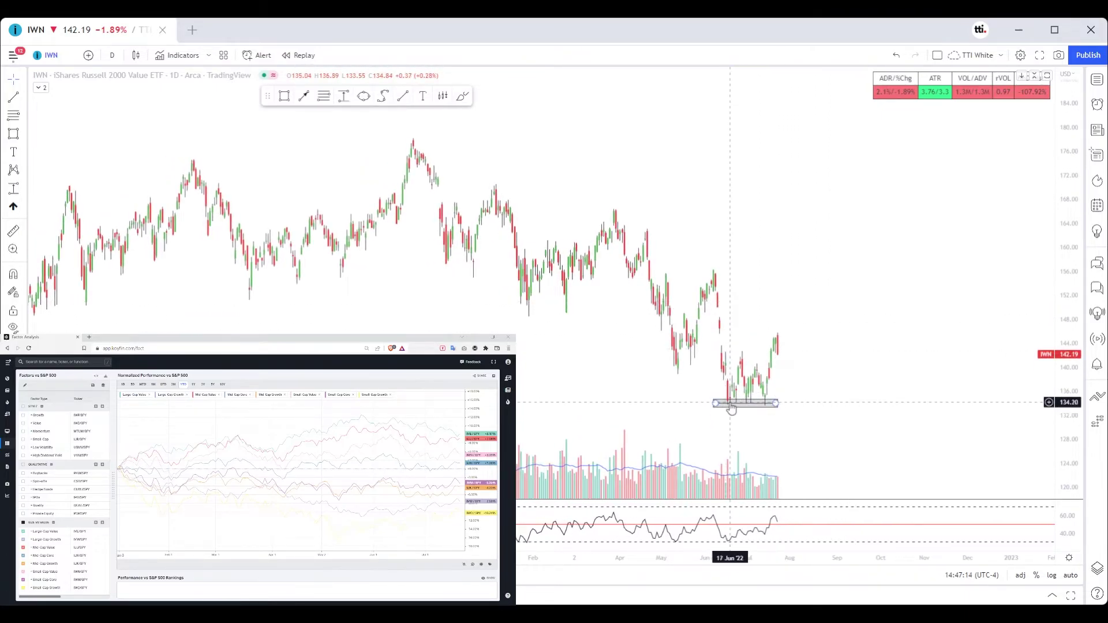
pyautogui.moveTo(729, 406); pyautogui.dragTo(732, 409)
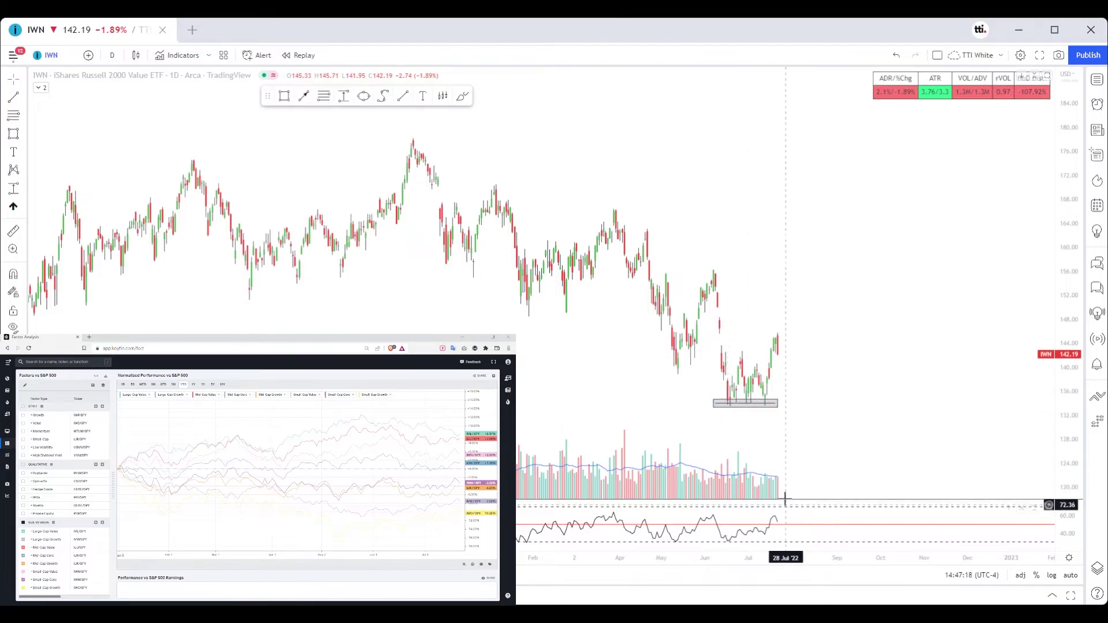
pyautogui.click(862, 376)
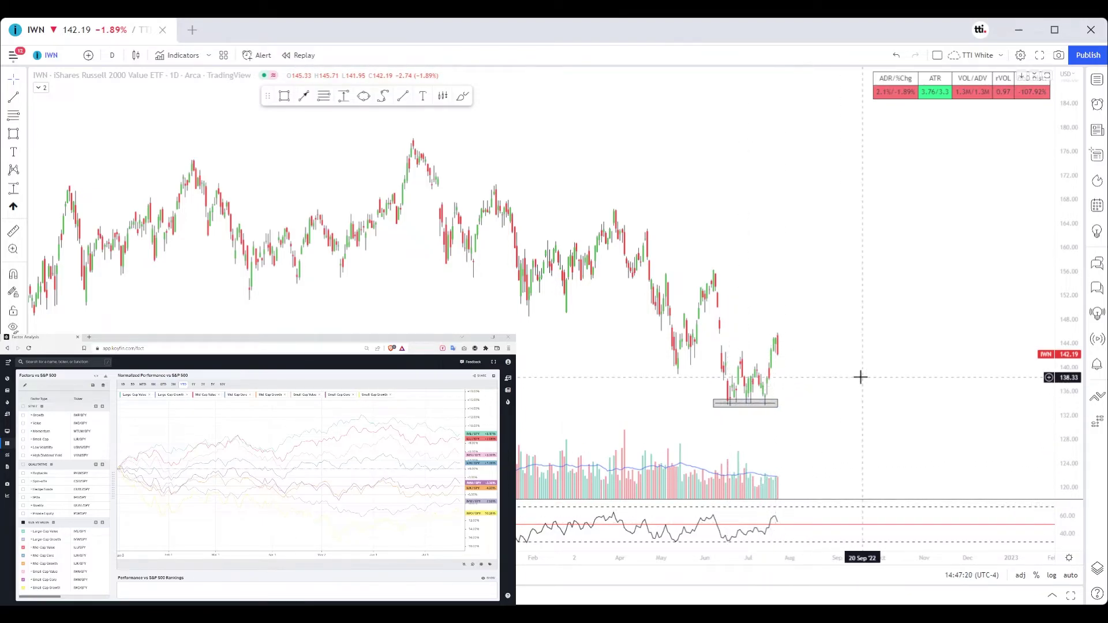
pyautogui.click(772, 403)
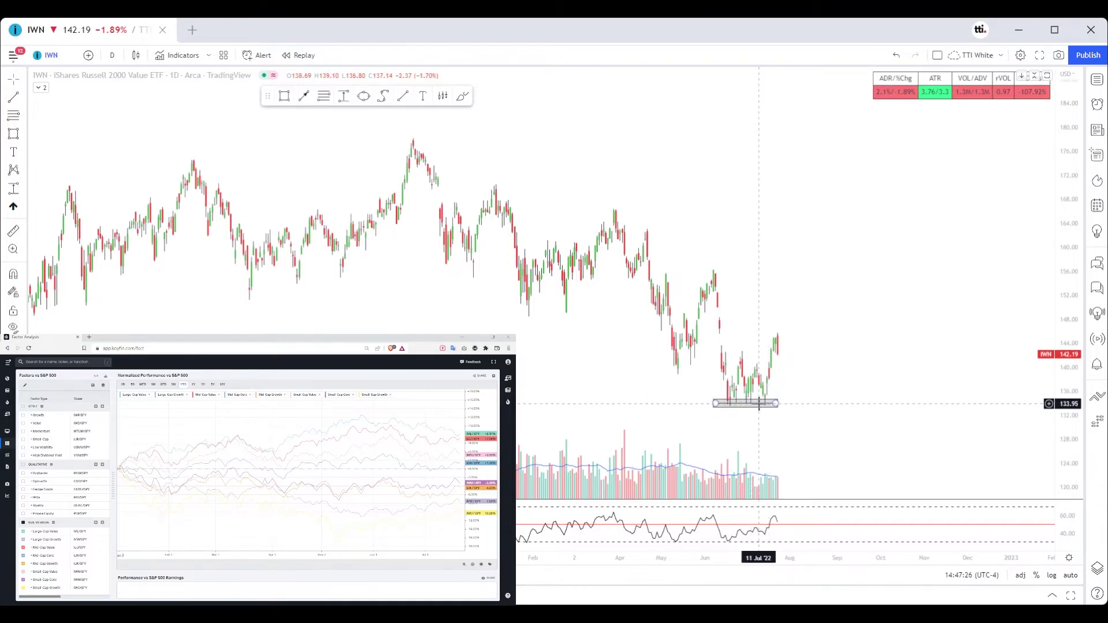
pyautogui.keyDown('shift'); pyautogui.click(760, 403); pyautogui.keyUp('shift')
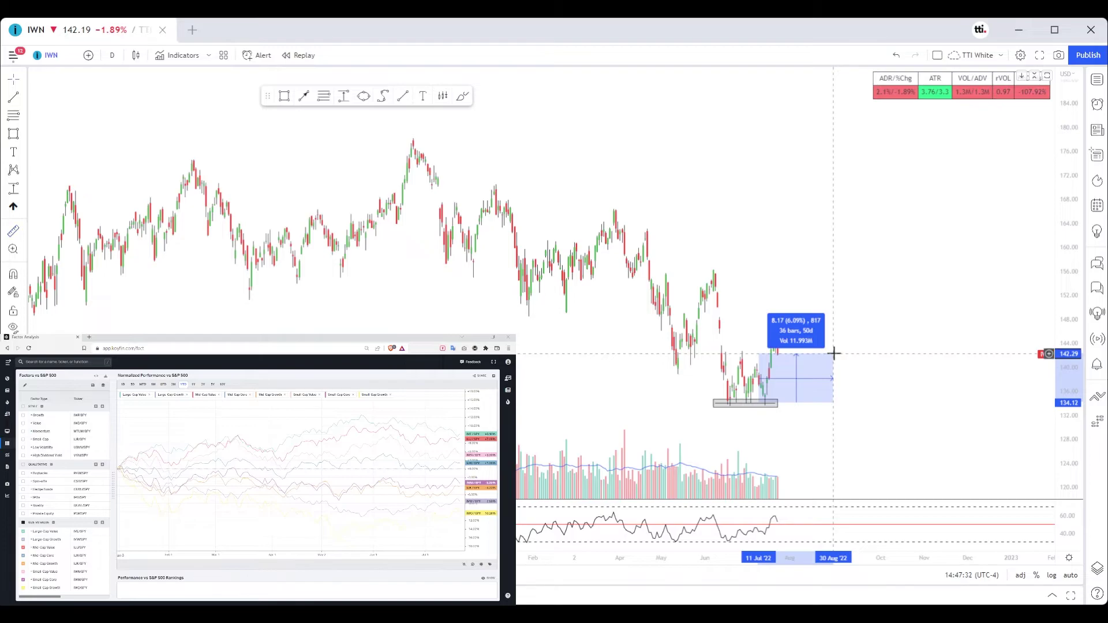
pyautogui.press('Escape')
pyautogui.click(767, 405)
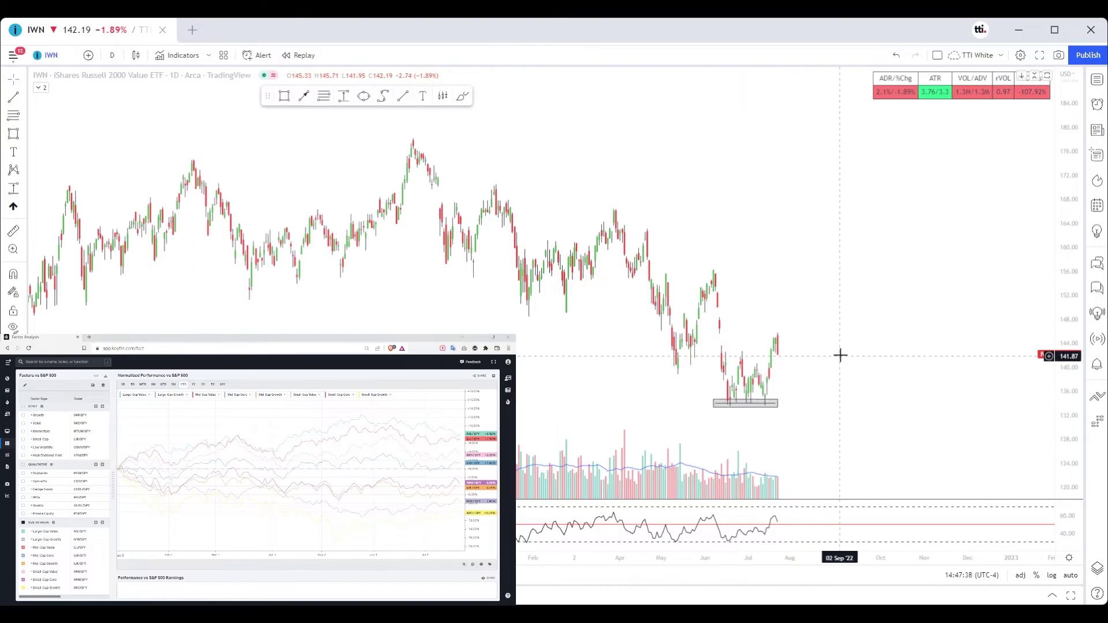
pyautogui.keyDown('shift'); pyautogui.click(769, 404); pyautogui.keyUp('shift')
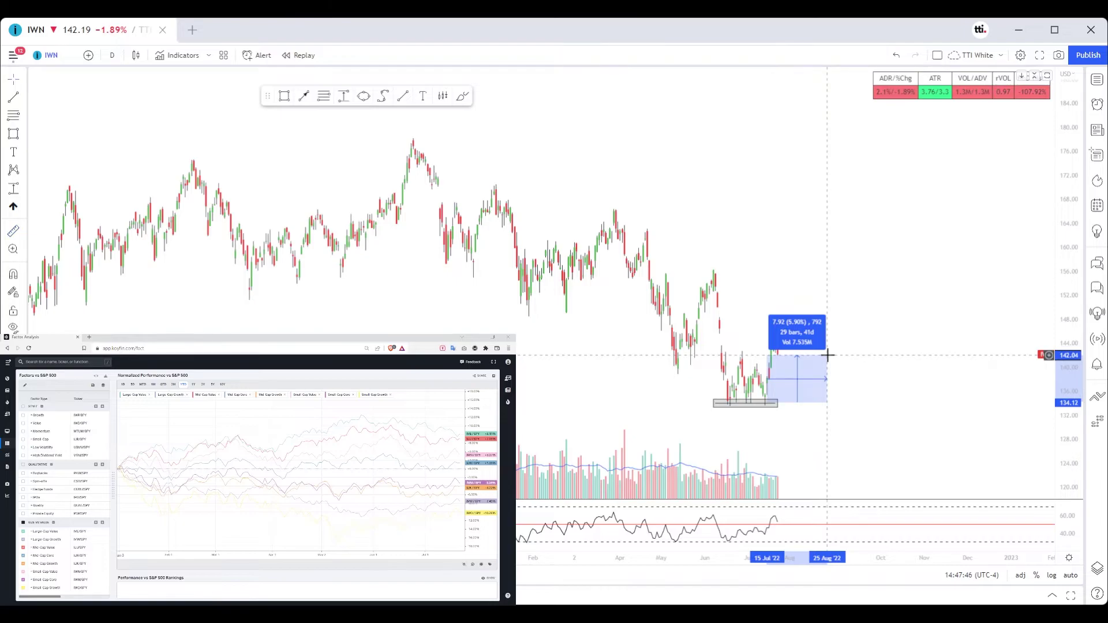
pyautogui.click(885, 315)
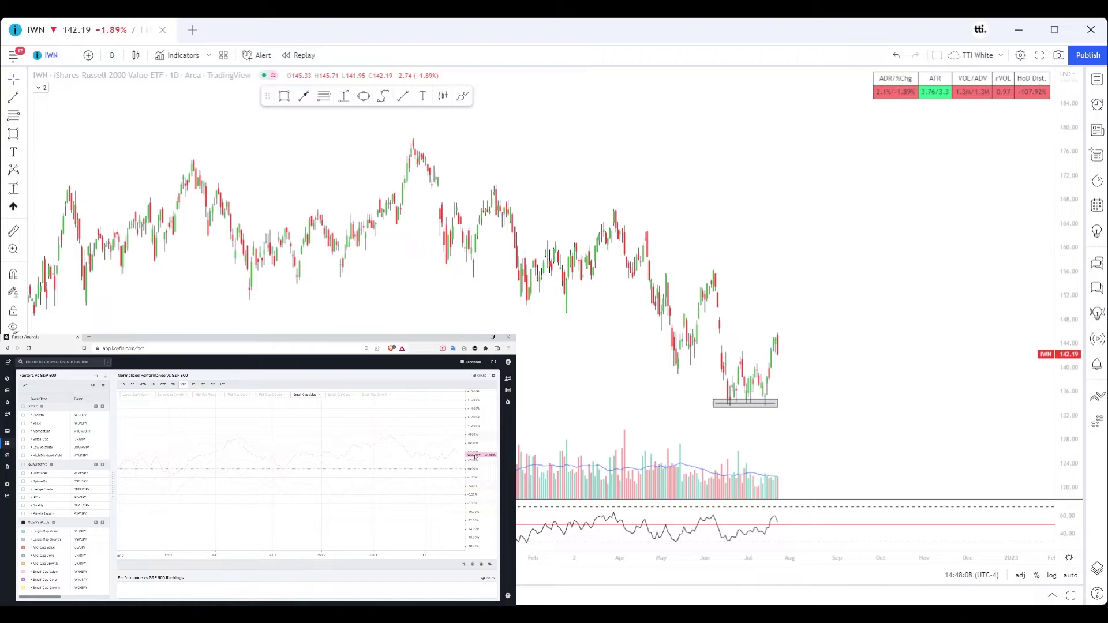
pyautogui.click(1019, 280)
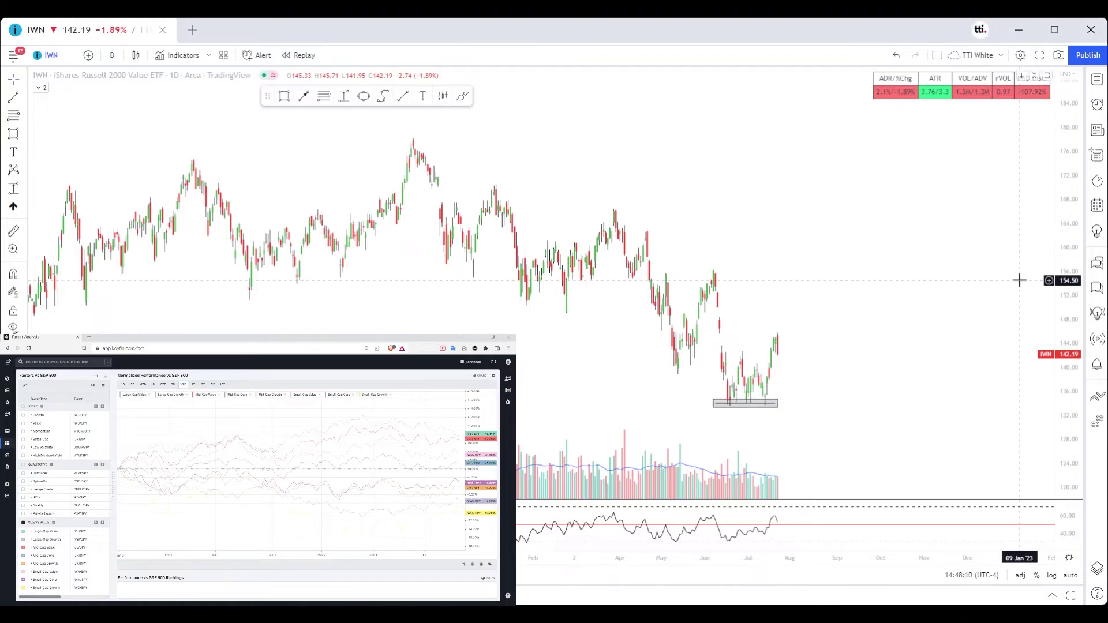
# Step: Load IWO and measure its bounce off the June low, about 26.03 (13.51%)
pyautogui.write('owo')
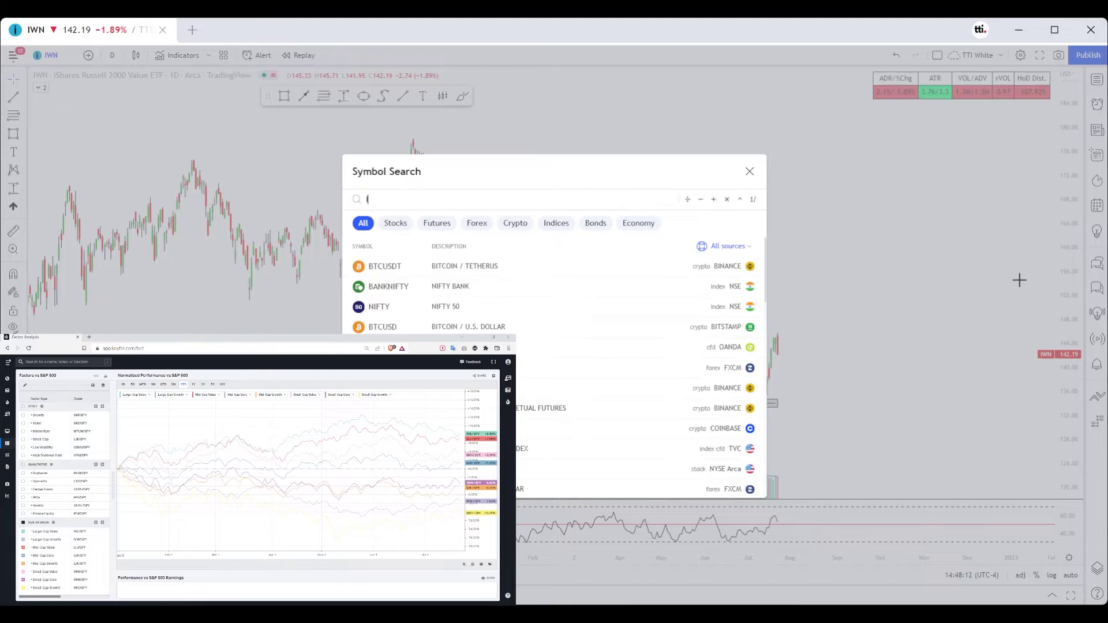
pyautogui.press('Return')
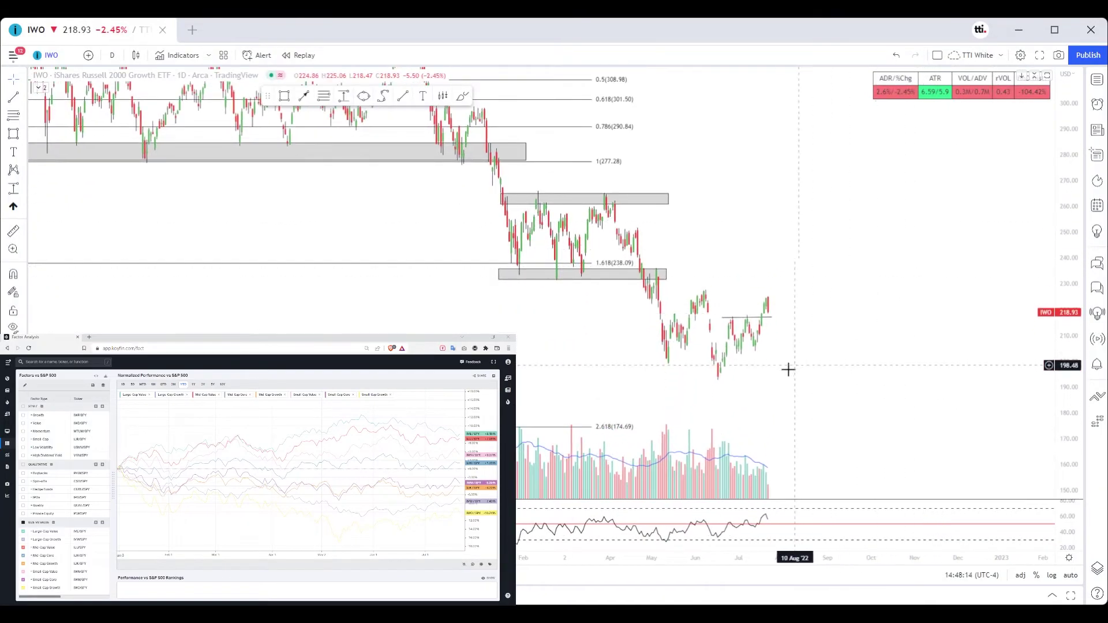
pyautogui.keyDown('shift'); pyautogui.click(719, 381); pyautogui.keyUp('shift')
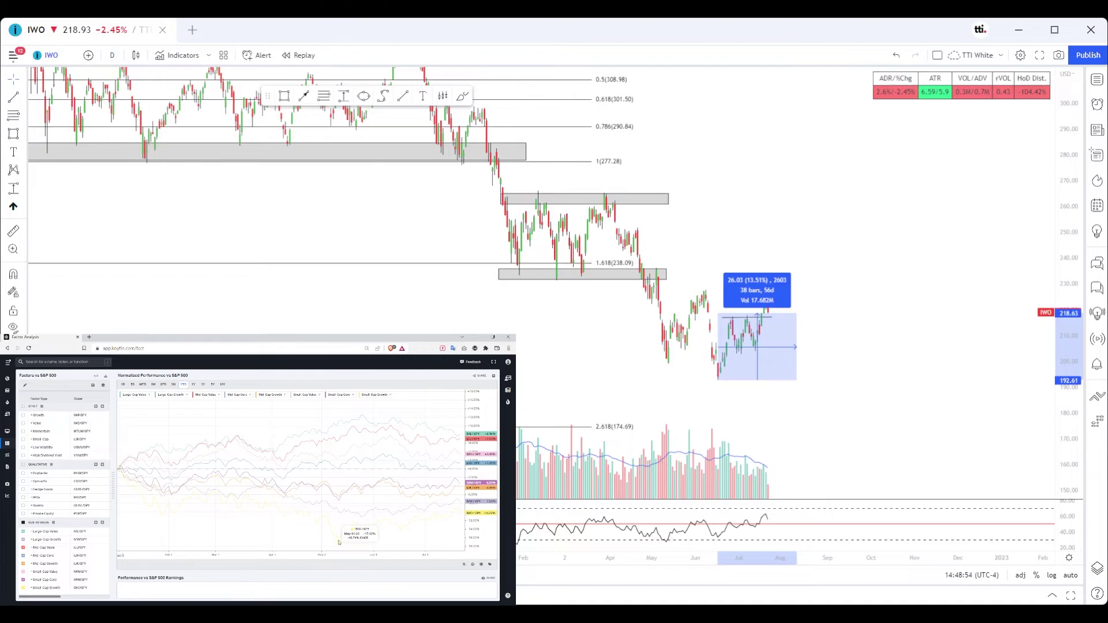
pyautogui.click(725, 421)
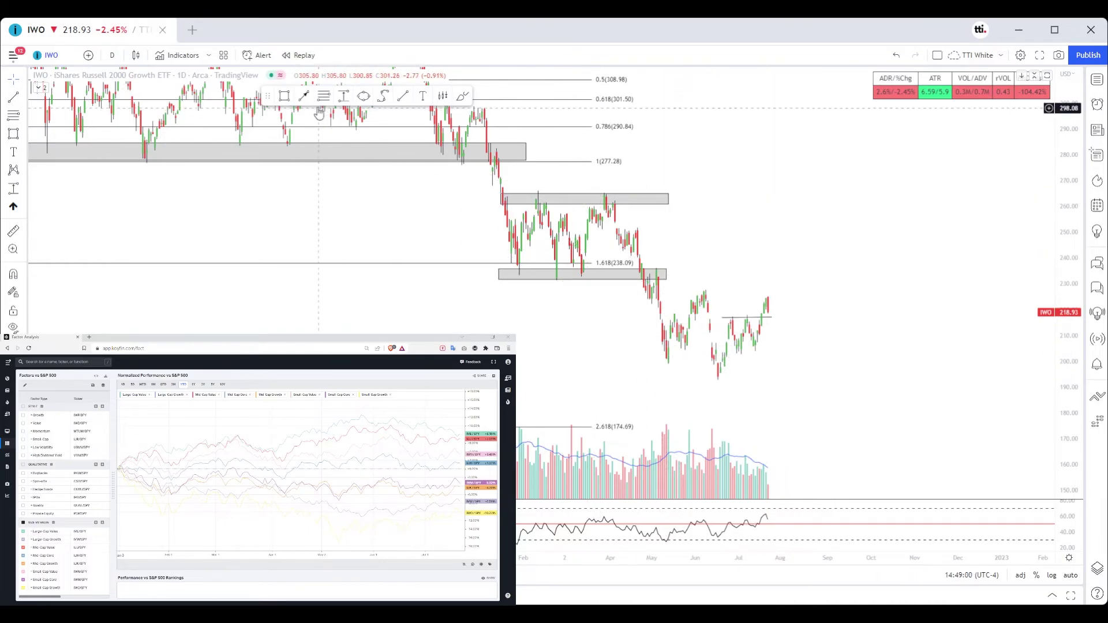
# Step: Draw a red arrow on the IWO chart pointing up at the May low
pyautogui.click(304, 96)
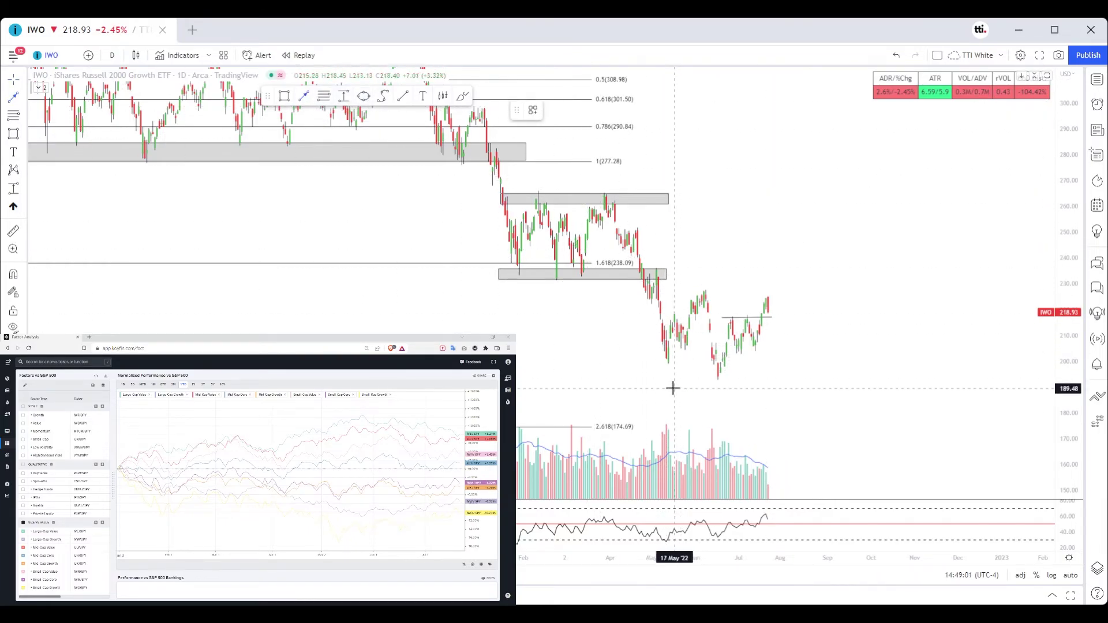
pyautogui.click(583, 401)
pyautogui.click(664, 367)
pyautogui.click(686, 389)
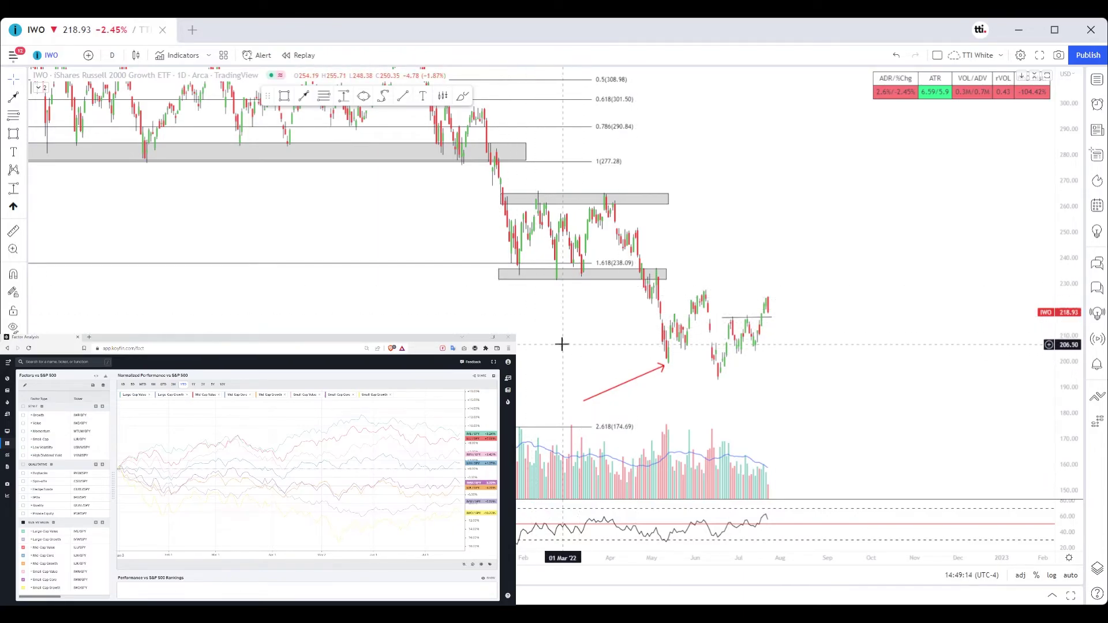
pyautogui.moveTo(542, 307); pyautogui.dragTo(528, 306)
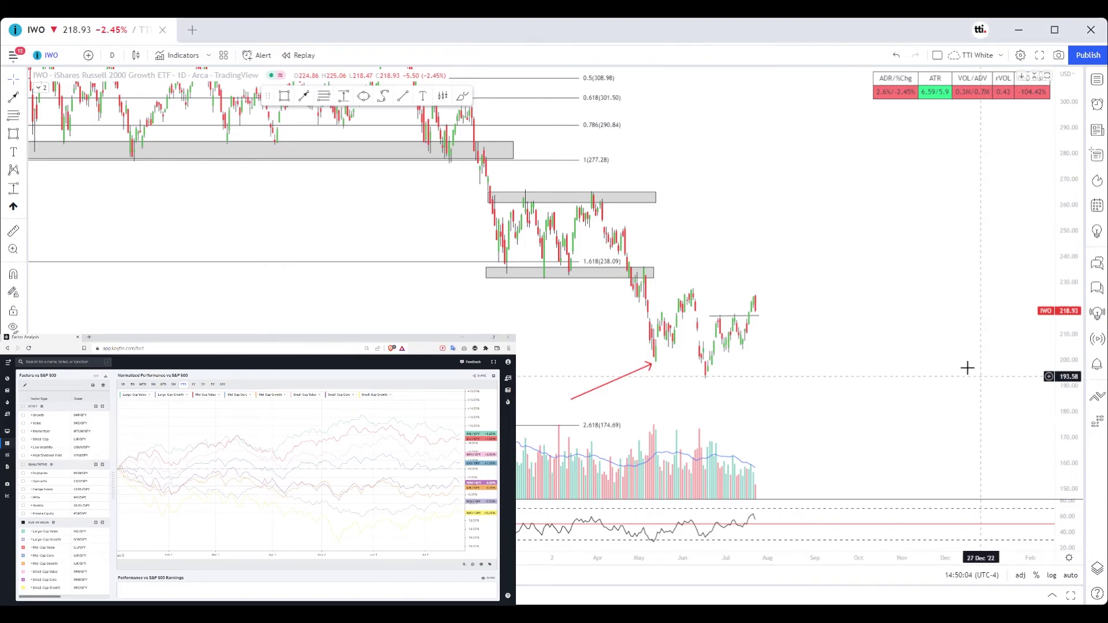
pyautogui.moveTo(873, 309); pyautogui.dragTo(848, 297)
# Step: Chart AMC and measure its bounce from the 07 Jul low, then chart GME and measure its 27.05% bounce
pyautogui.write('AMC')
pyautogui.press('Return')
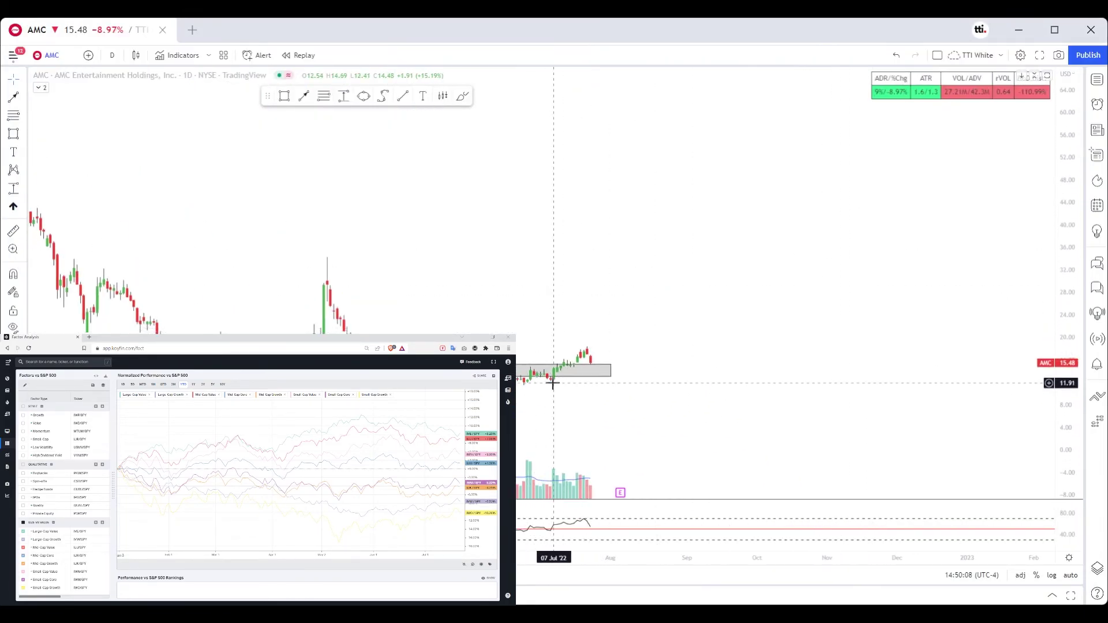
pyautogui.keyDown('shift'); pyautogui.click(552, 383); pyautogui.keyUp('shift')
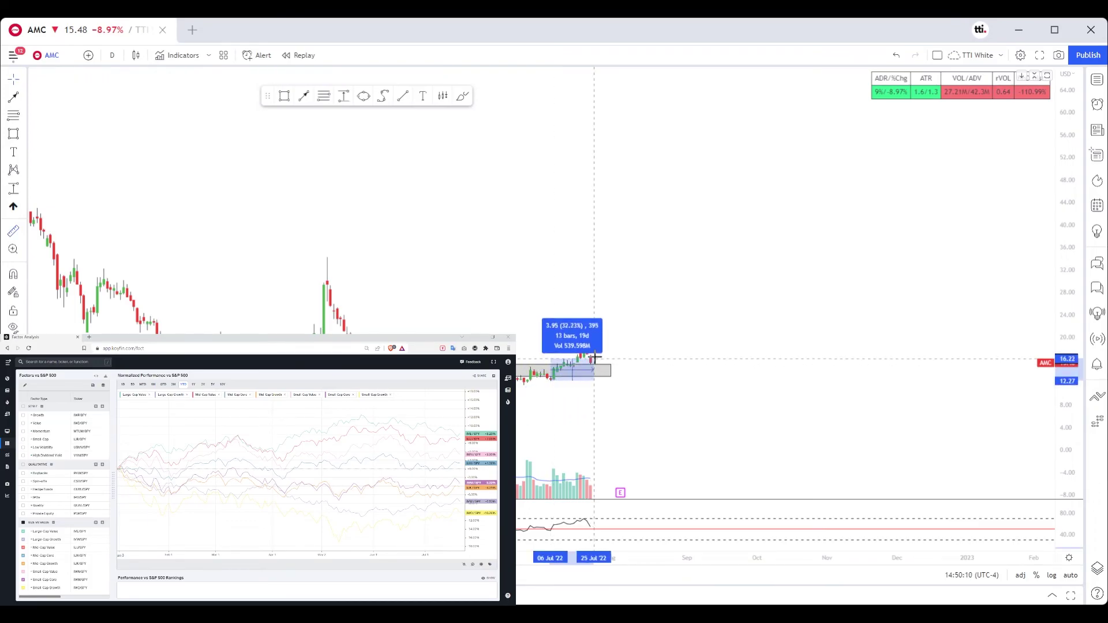
pyautogui.click(598, 365)
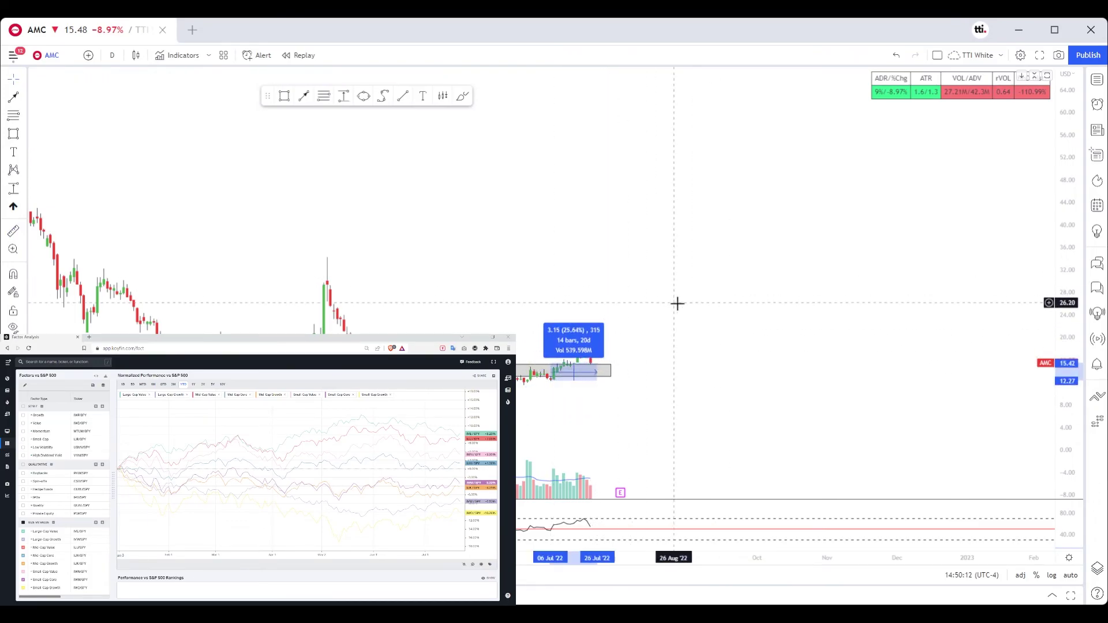
pyautogui.click(678, 304)
pyautogui.keyDown('shift'); pyautogui.click(553, 380); pyautogui.keyUp('shift')
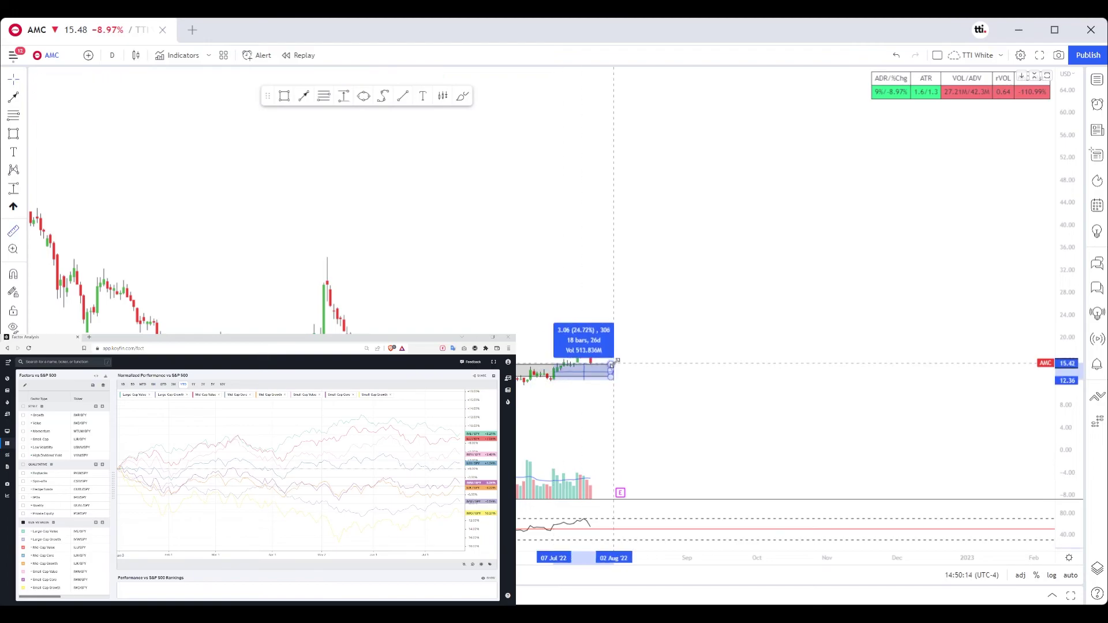
pyautogui.click(615, 362)
pyautogui.click(720, 353)
pyautogui.press('space')
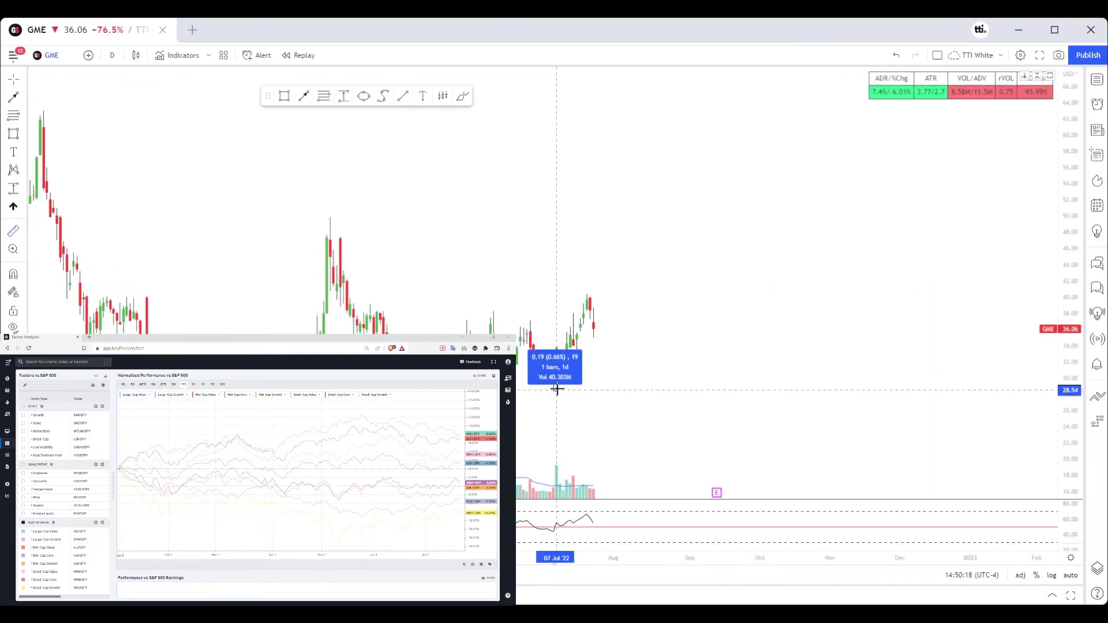
pyautogui.click(623, 330)
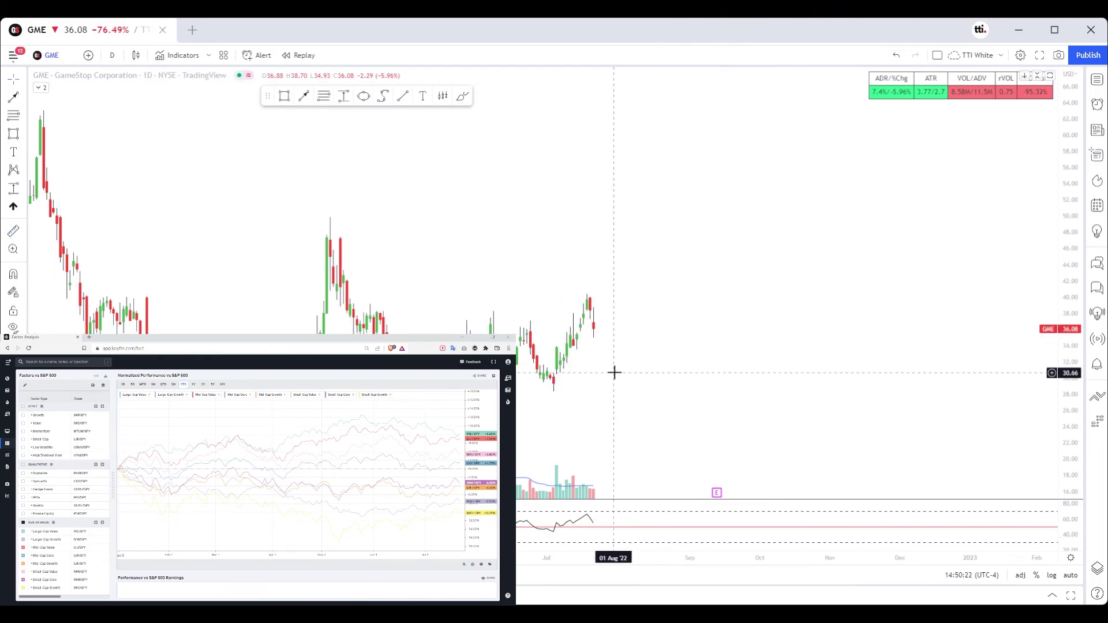
# Step: Load IWO and frame its recent lows, then switch the chart back to IWN
pyautogui.write('iwo')
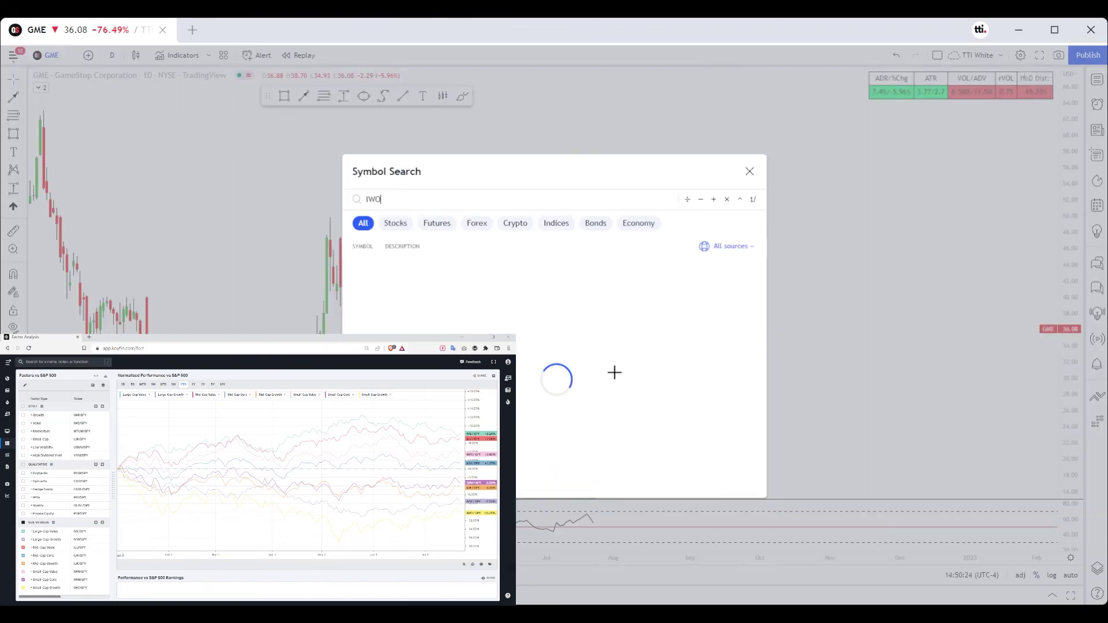
pyautogui.press('Return')
pyautogui.moveTo(685, 332); pyautogui.dragTo(878, 329)
pyautogui.moveTo(969, 338); pyautogui.dragTo(965, 364)
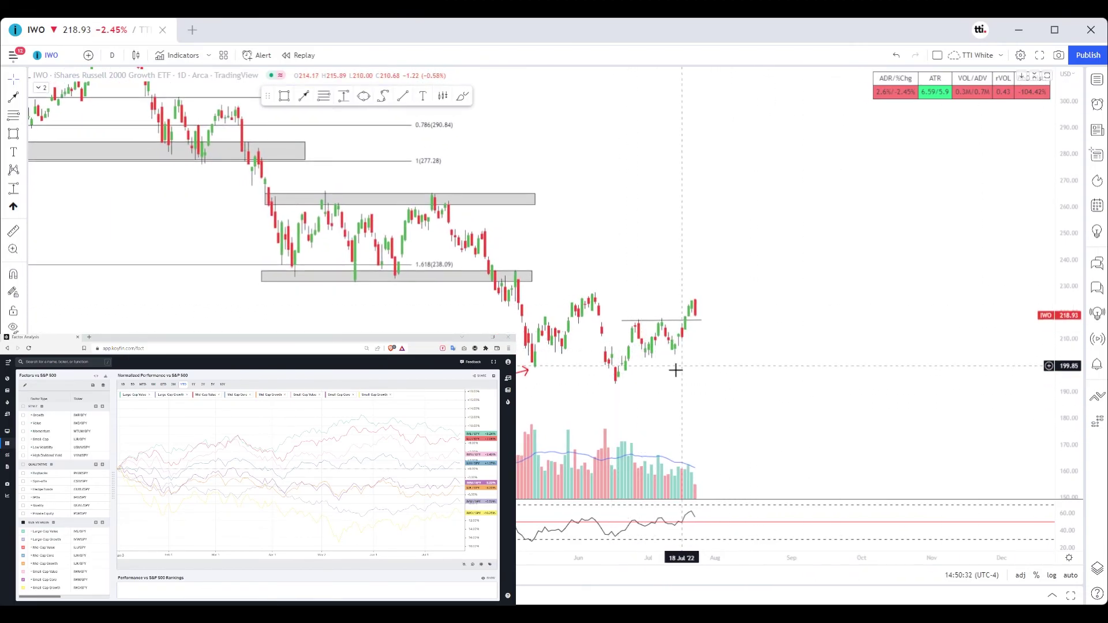
pyautogui.moveTo(670, 376); pyautogui.dragTo(935, 355)
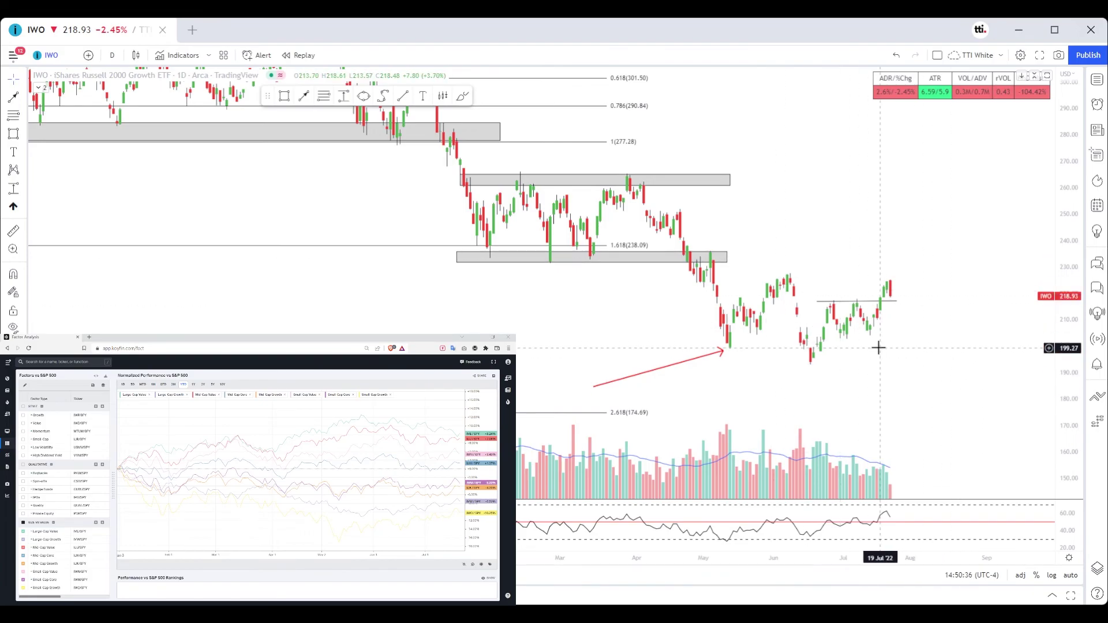
pyautogui.write('IWN')
pyautogui.press('Return')
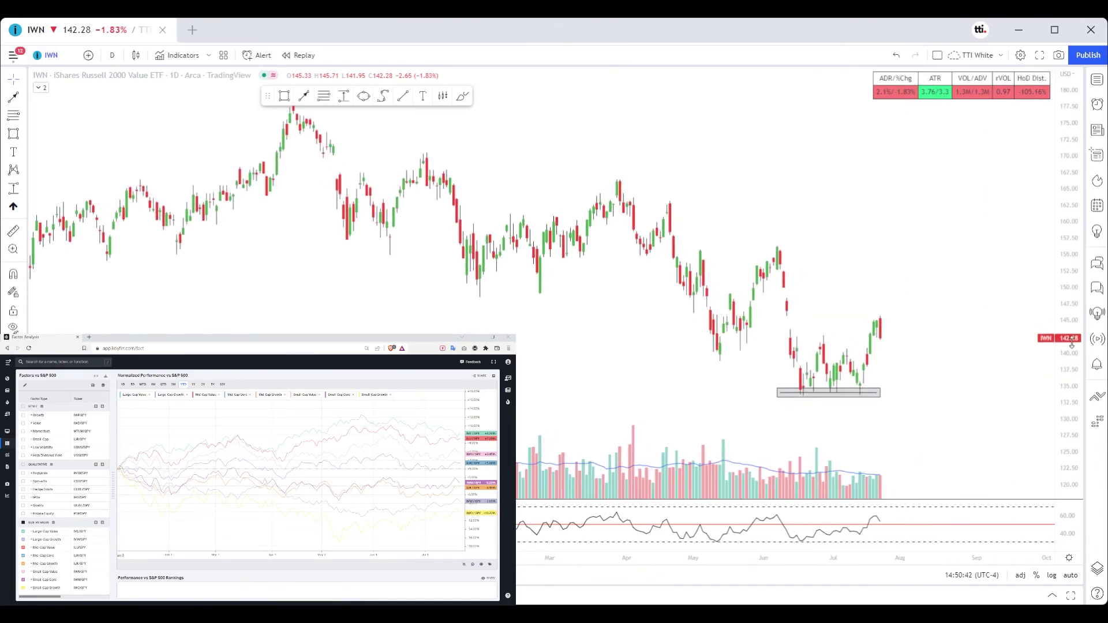
pyautogui.moveTo(990, 328); pyautogui.dragTo(998, 351)
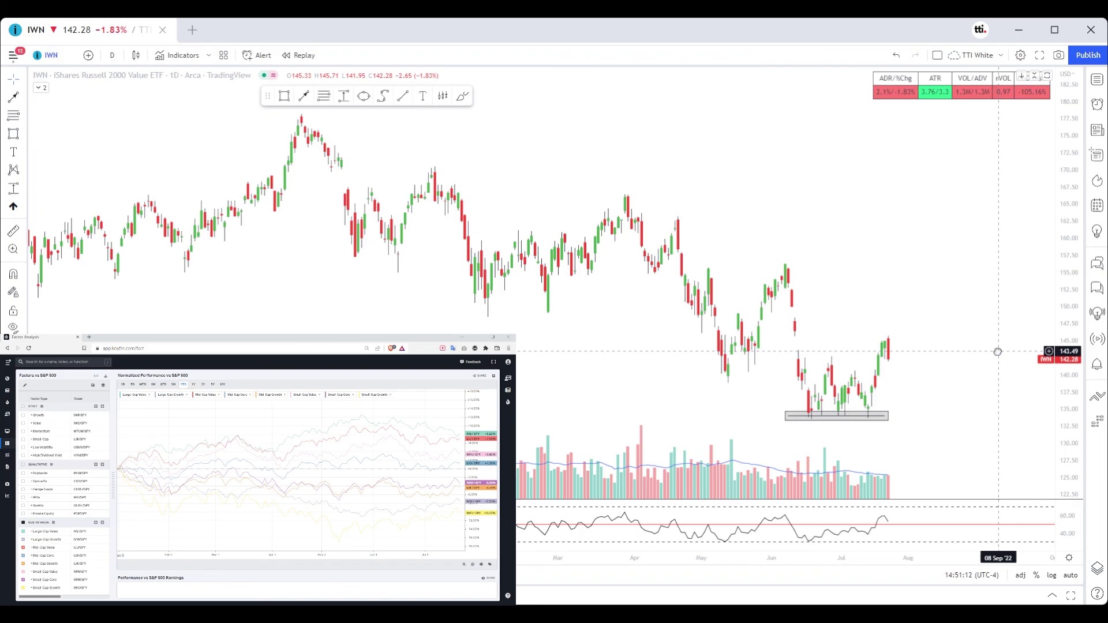
pyautogui.click(473, 462)
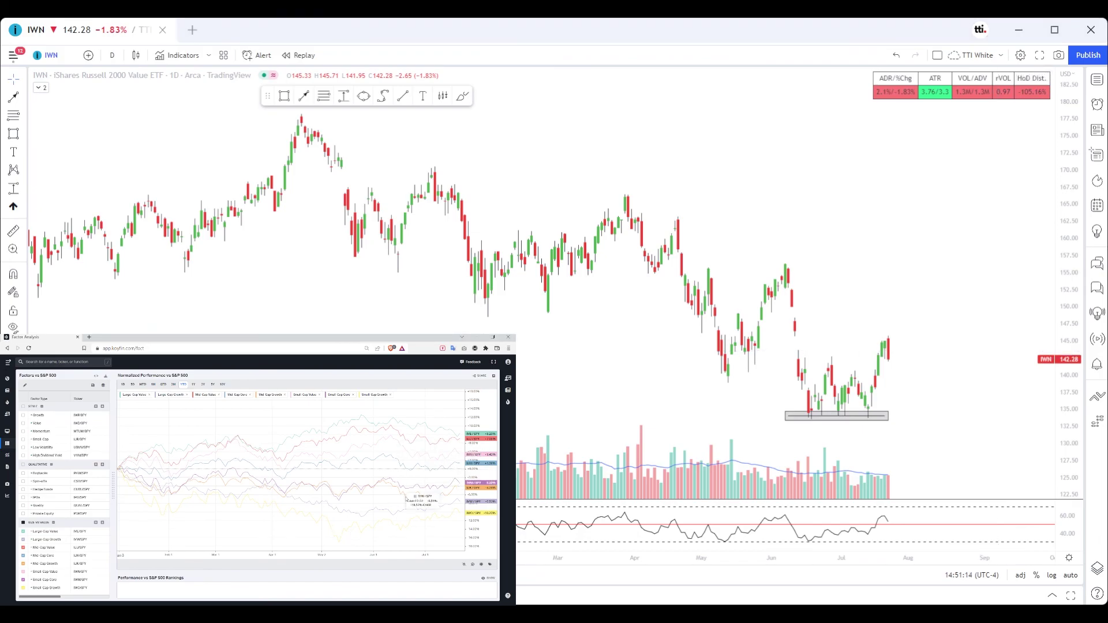